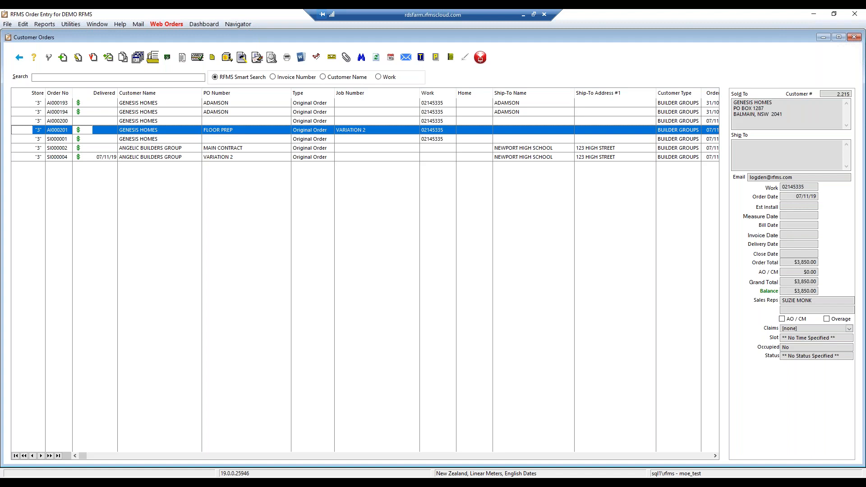
# Create a new billing group with Angelic Builders Group's MAIN CONTRACT order as its primary order.
pyautogui.click(150, 150)
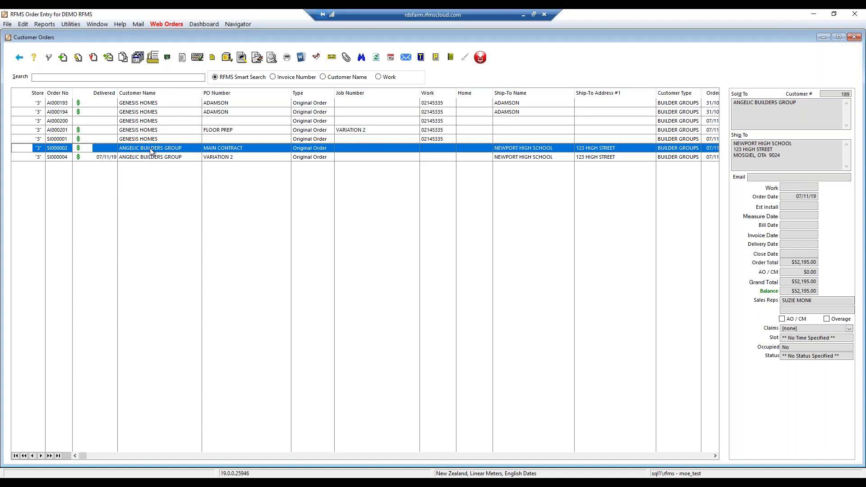
pyautogui.click(138, 58)
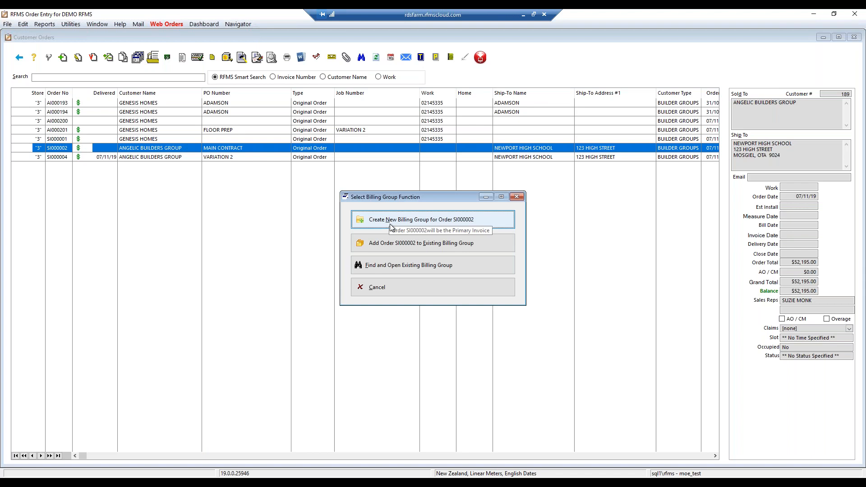
pyautogui.click(391, 225)
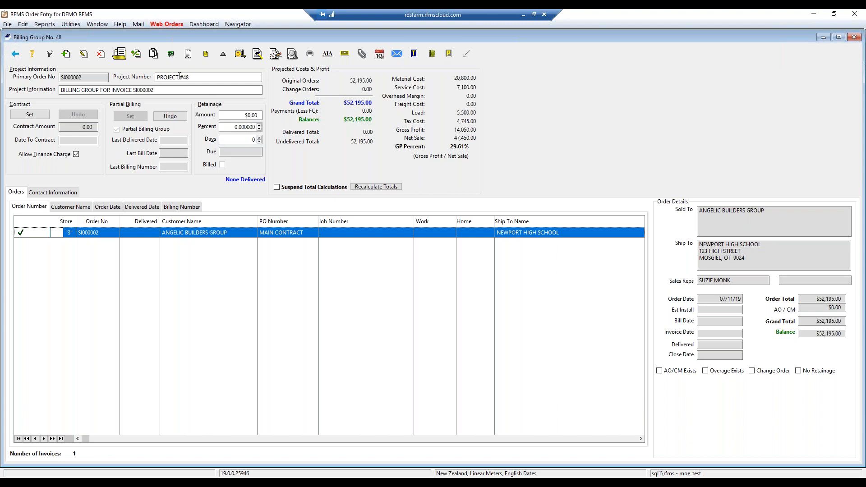
# Set the project number to 2019-11 and replace BILLING GROUP with NEWPORT HIGH SCHOOL in the project information.
pyautogui.moveTo(194, 76); pyautogui.dragTo(146, 80)
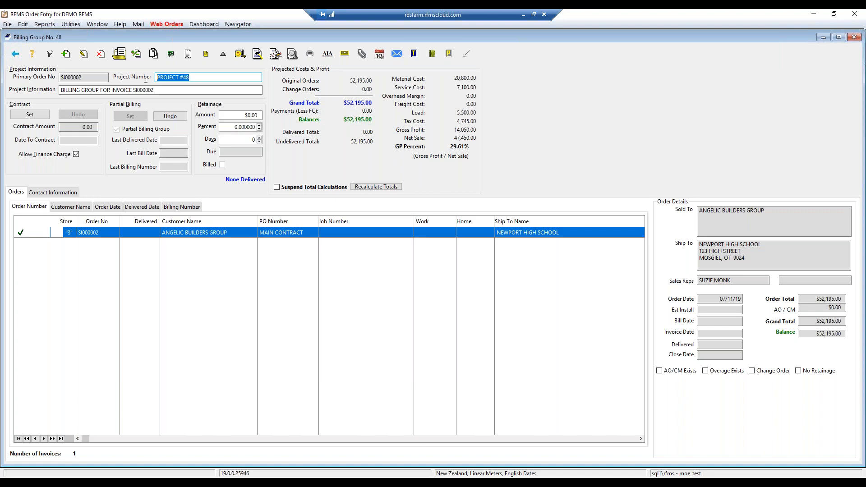
pyautogui.write('2019')
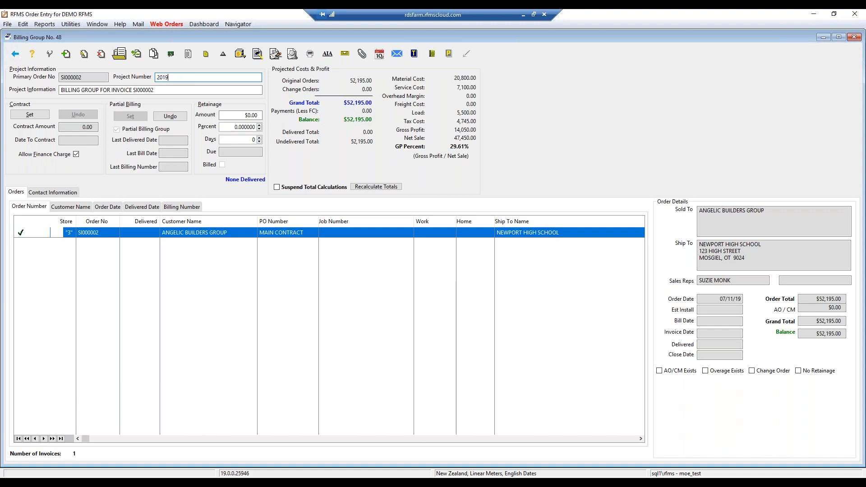
pyautogui.write('-11')
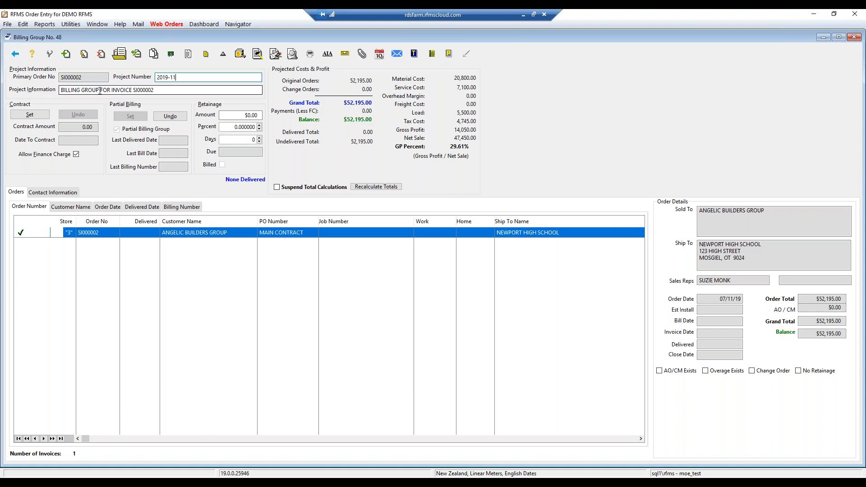
pyautogui.moveTo(100, 90); pyautogui.dragTo(60, 90)
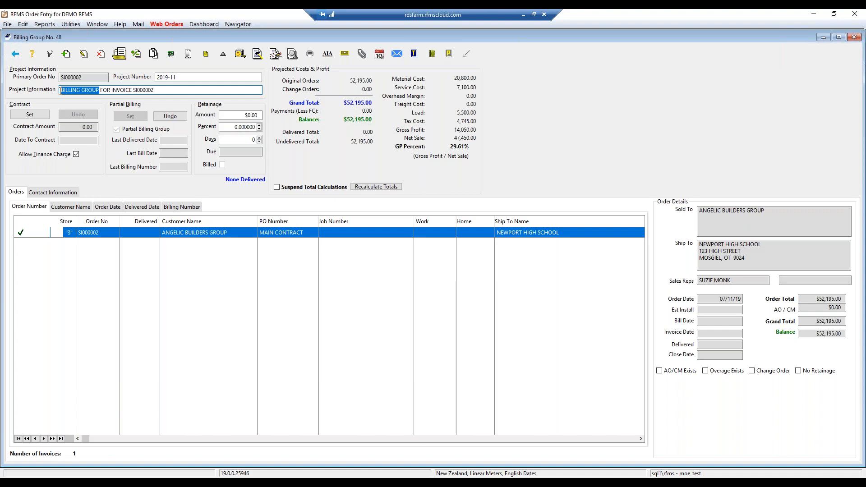
pyautogui.write('NEW')
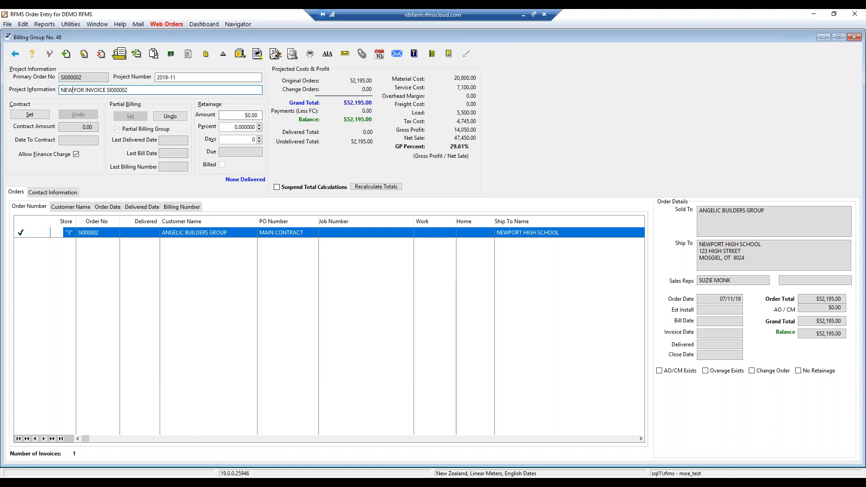
pyautogui.write('PORT HIGH')
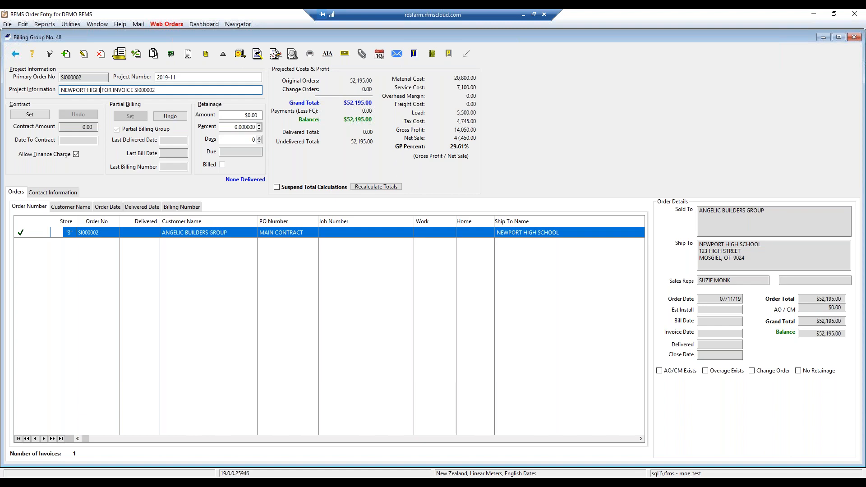
pyautogui.write(' SCHOOL')
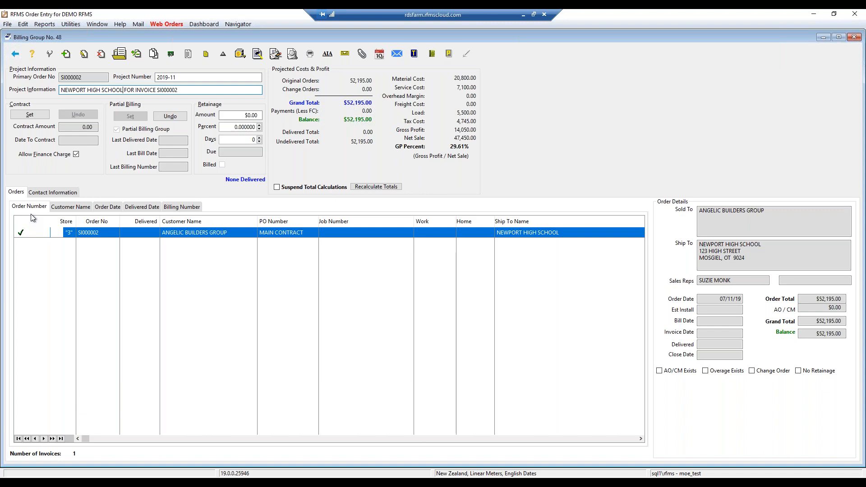
# Permanently set the billing group's baseline and contract amount, and set the retainage to 10 percent.
pyautogui.click(28, 115)
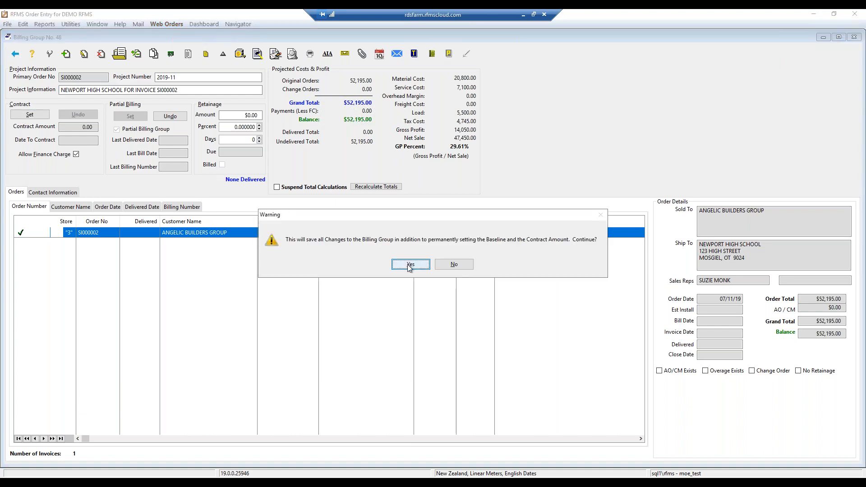
pyautogui.click(410, 265)
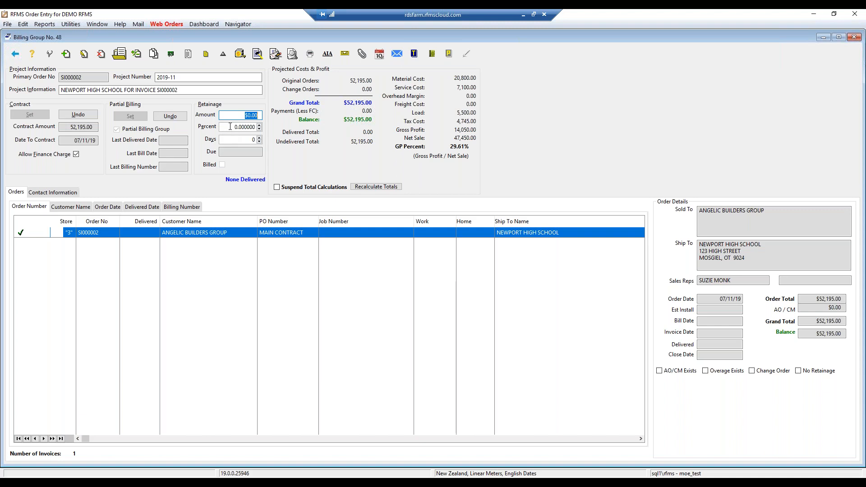
pyautogui.click(231, 127)
pyautogui.write('10')
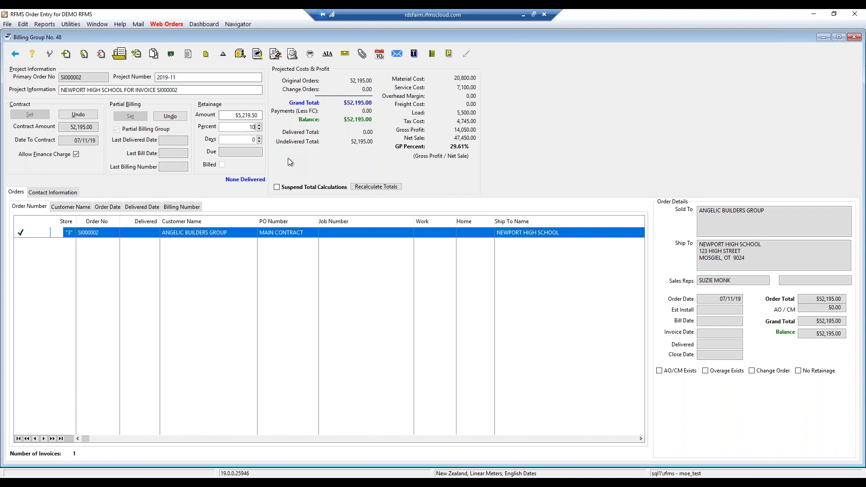
pyautogui.press('Tab')
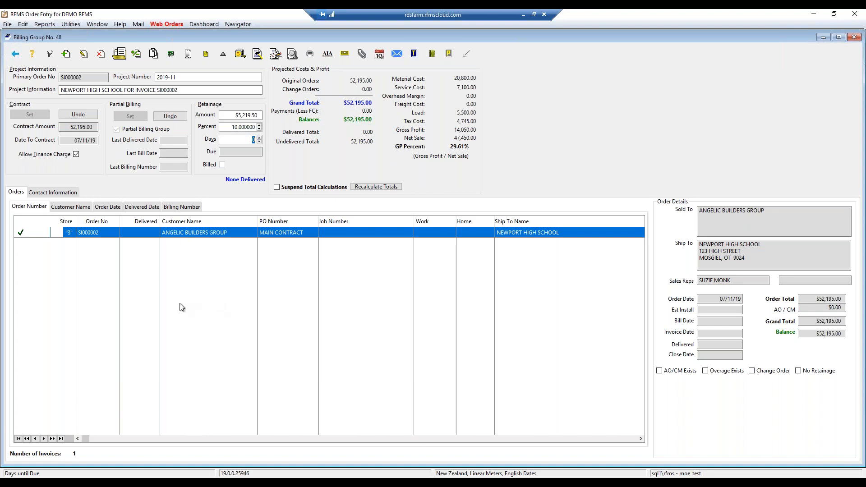
# Save the billing group's changed values and add a new order to it that carries forward the customer information.
pyautogui.click(67, 55)
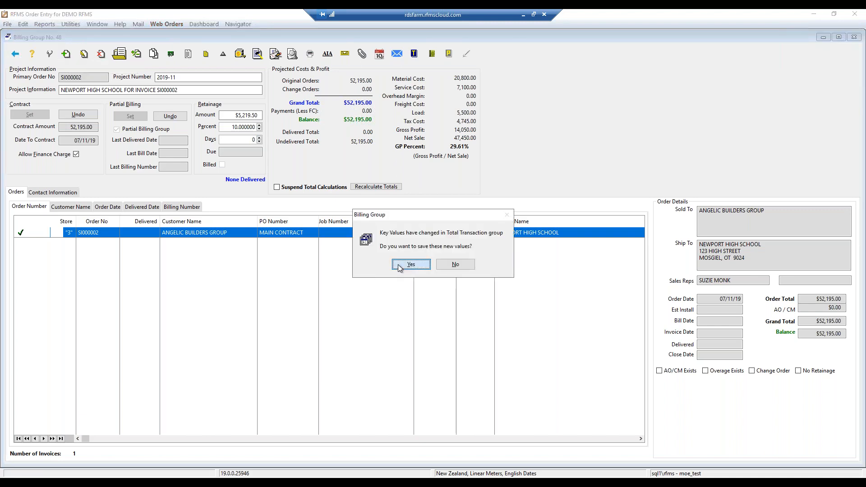
pyautogui.click(400, 265)
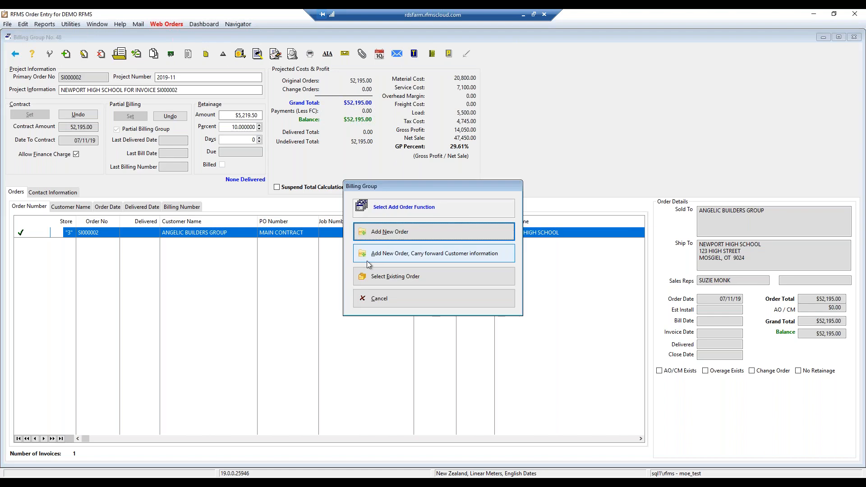
pyautogui.click(430, 253)
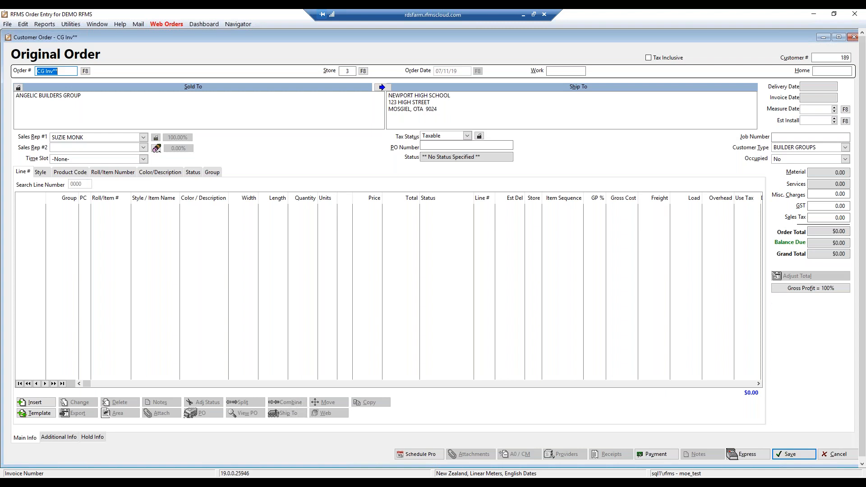
# Start a new order line and assign it the FLOOR PREPARATION service found by searching products for FLOOR PREP.
pyautogui.click(51, 408)
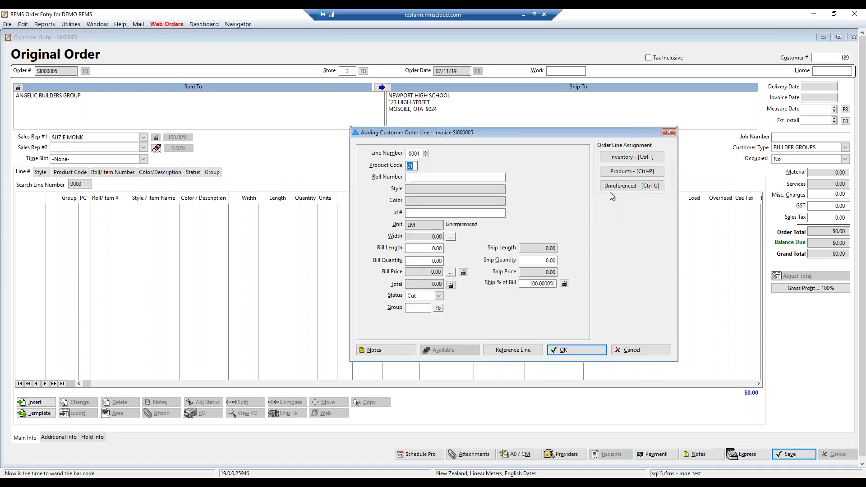
pyautogui.click(620, 176)
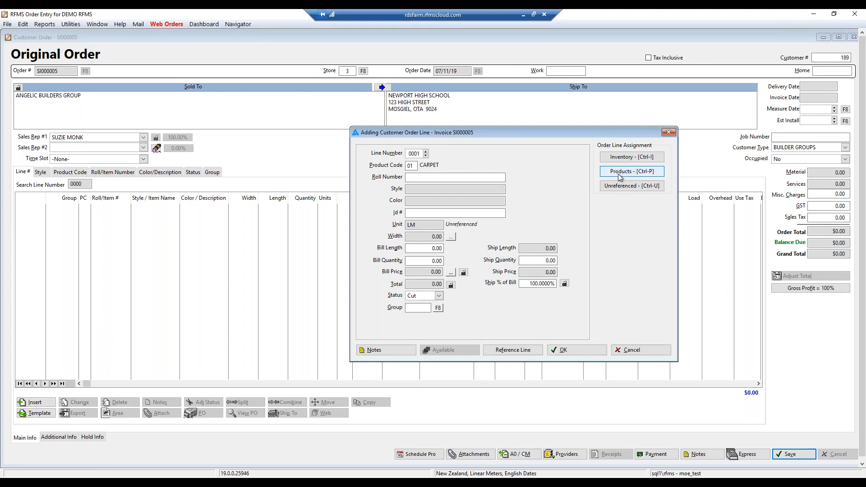
pyautogui.write('FLOOR PE')
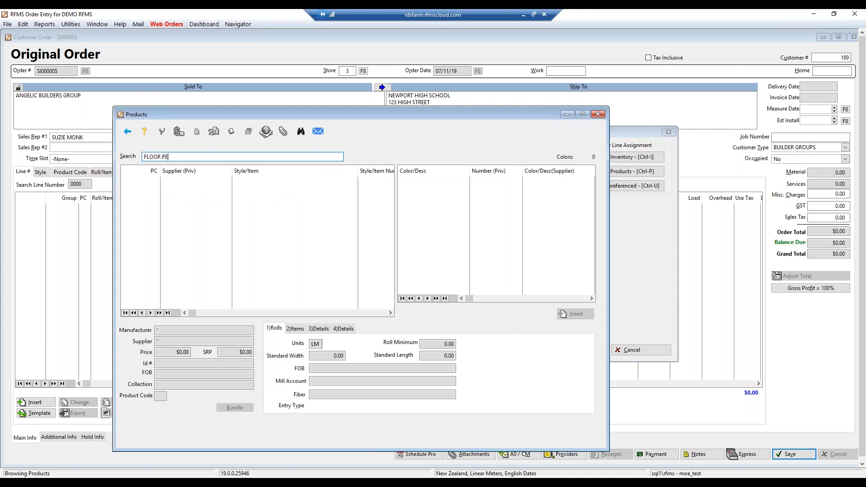
pyautogui.press('BackSpace')
pyautogui.write('REP')
pyautogui.press('Tab')
pyautogui.doubleClick(244, 193)
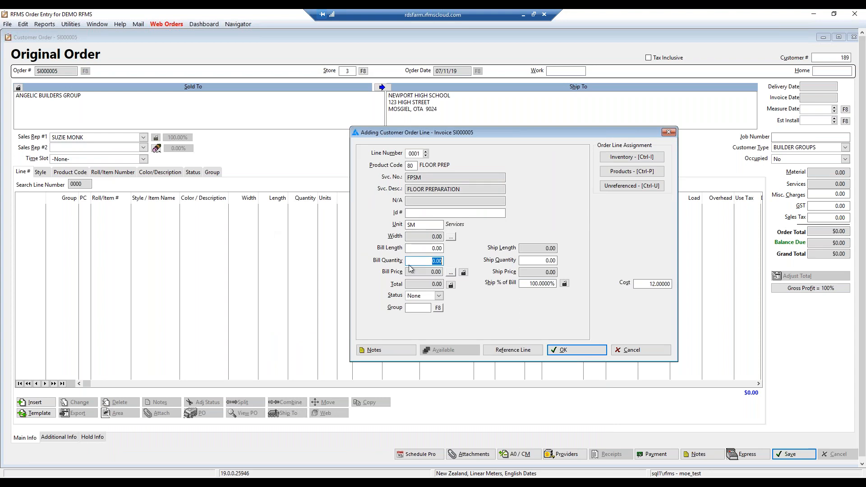
# Set the floor preparation line's bill quantity to 500 and its price to 18, and add the line to the order.
pyautogui.write('500')
pyautogui.click(451, 274)
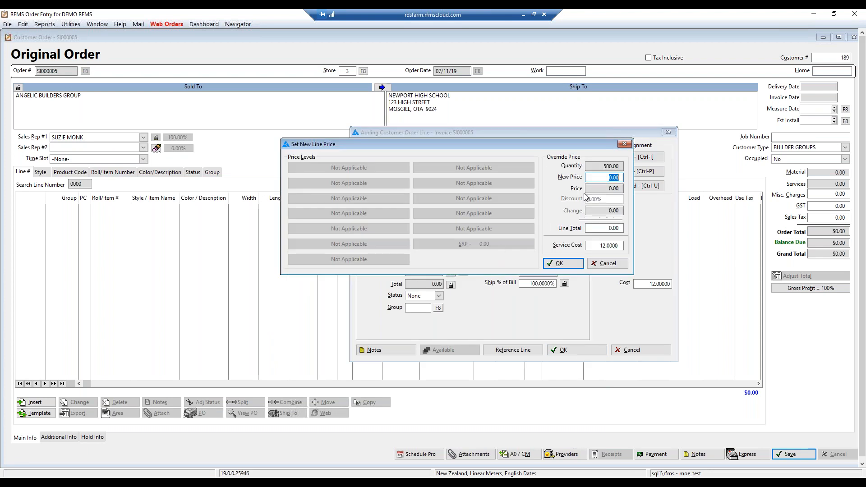
pyautogui.write('18')
pyautogui.click(559, 264)
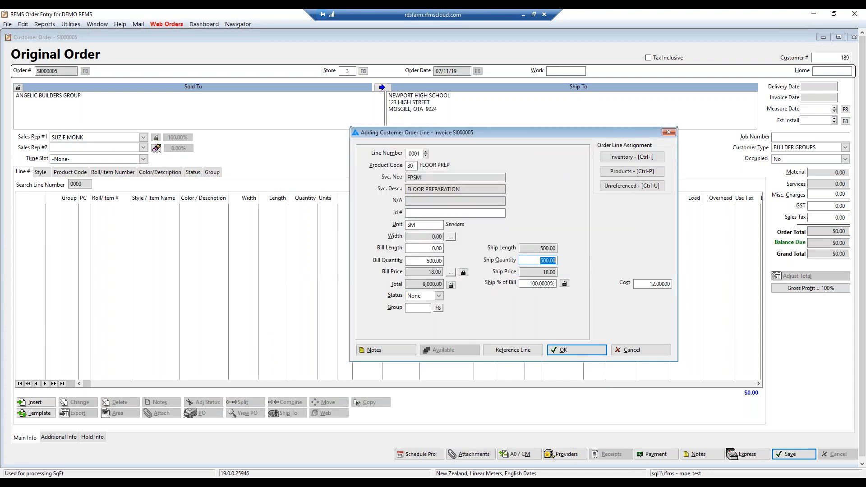
pyautogui.press('Return')
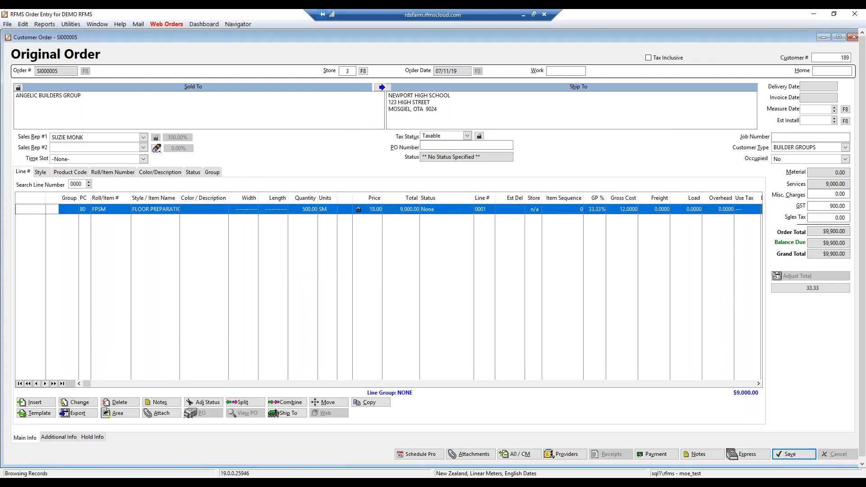
# Enter VARIATION 1 as the order's PO number and save the order, creating a baseline for it.
pyautogui.click(438, 146)
pyautogui.write('VARIATION 1')
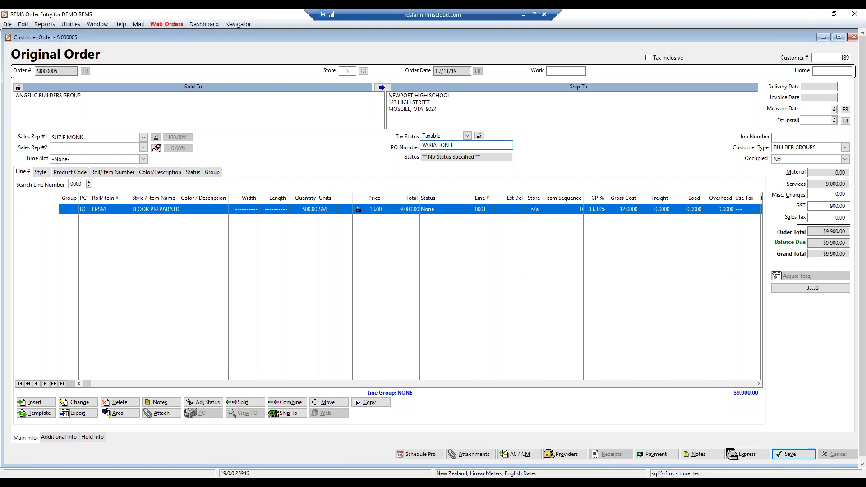
pyautogui.click(790, 460)
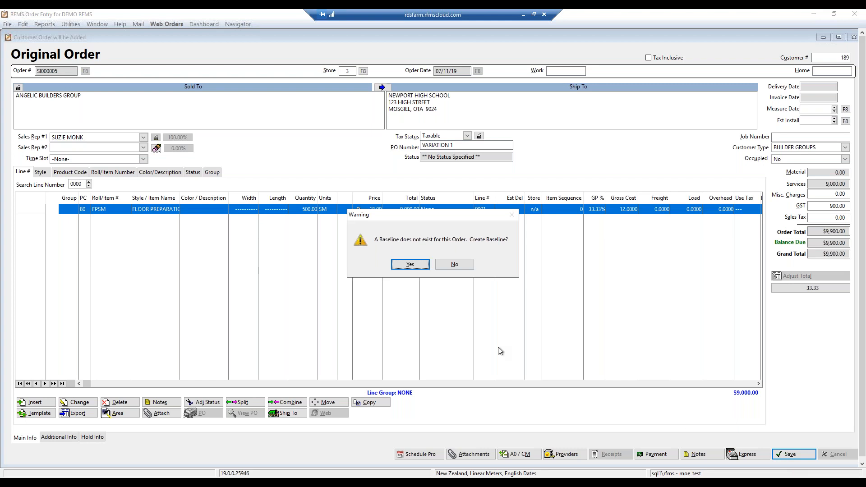
pyautogui.click(407, 265)
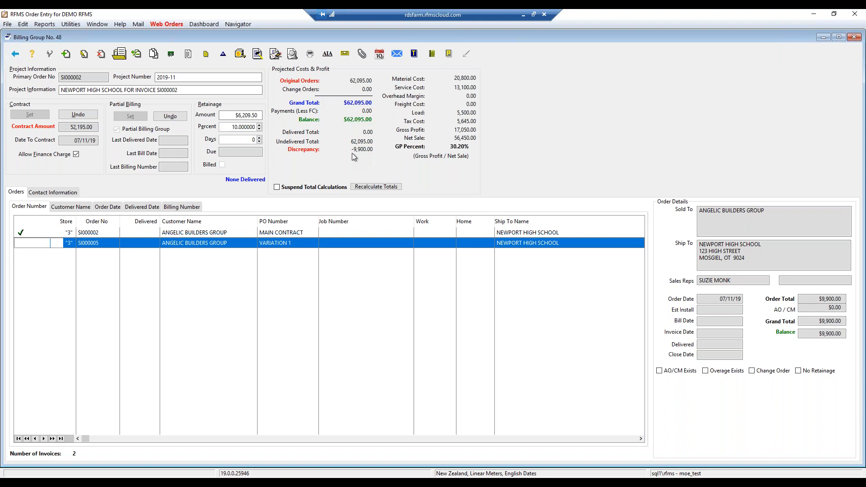
# Make the VARIATION 1 order a change order with status Approved and the description FLOOR PREP.
pyautogui.click(223, 59)
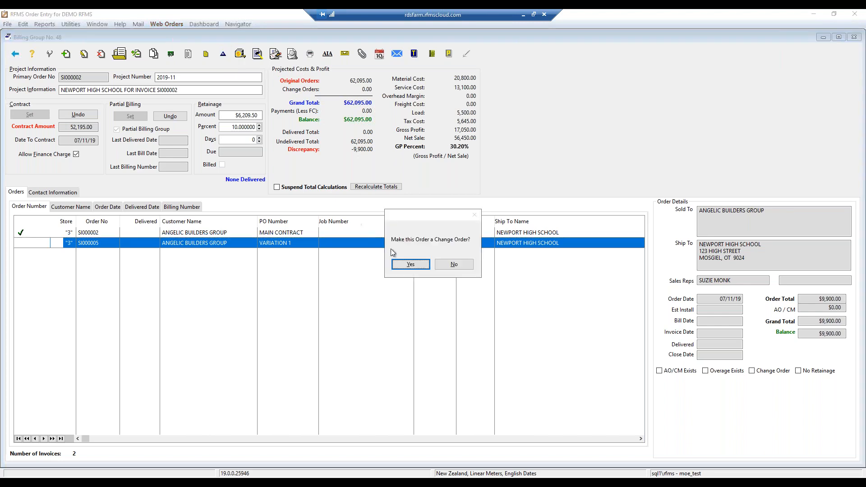
pyautogui.click(403, 267)
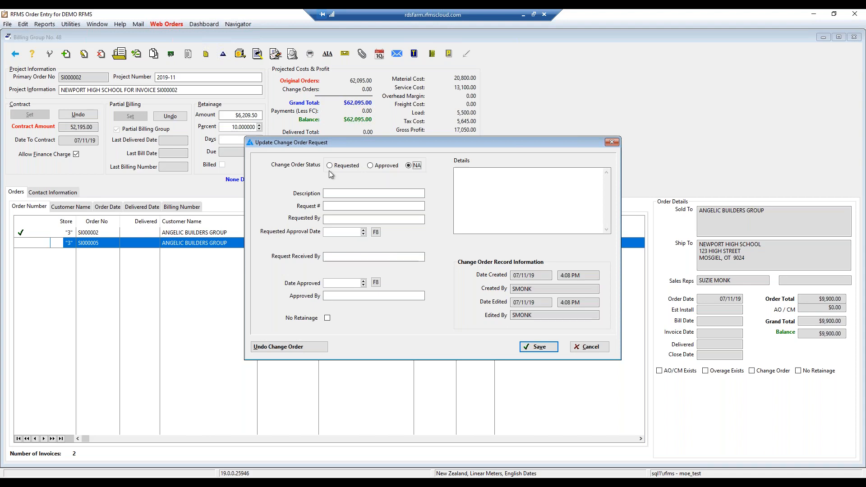
pyautogui.click(370, 166)
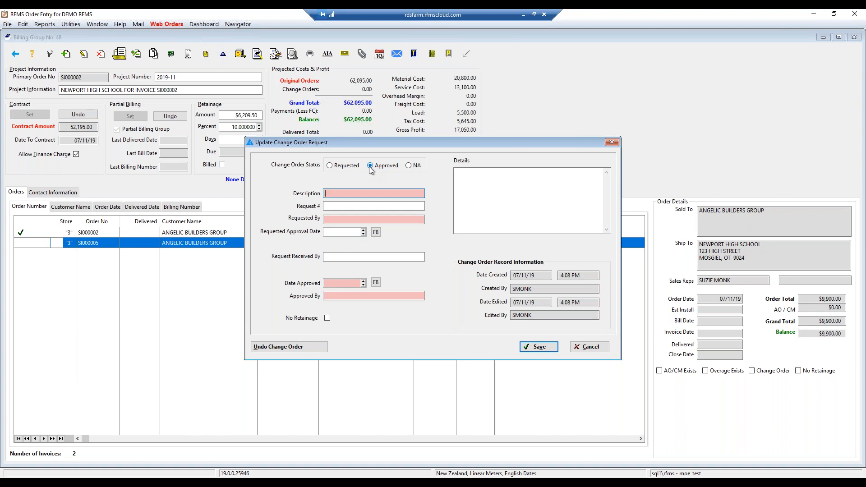
pyautogui.write('FLOOR PREP')
# Fill in the requester's and approver's names, set the approval date to 07/11/19, and save the change order request.
pyautogui.click(345, 221)
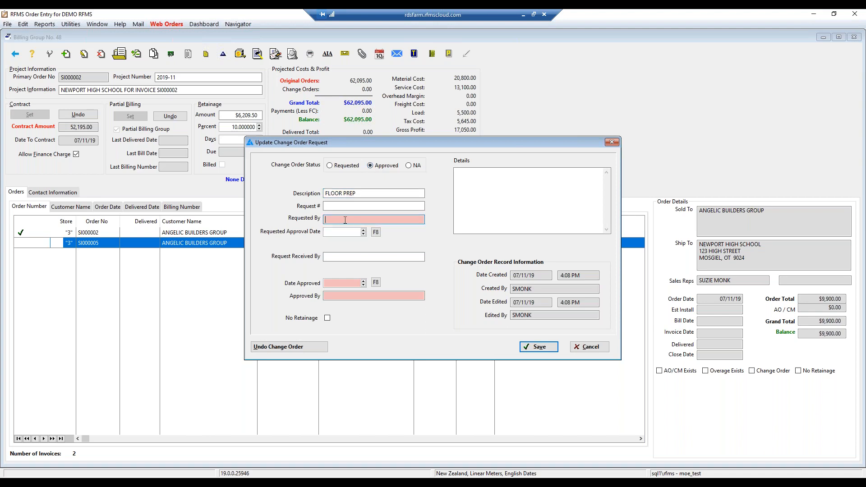
pyautogui.write('TIM')
pyautogui.click(375, 283)
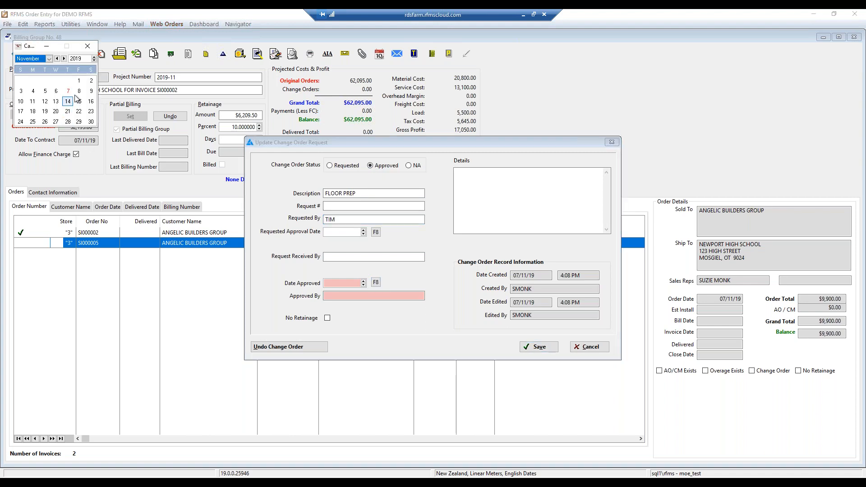
pyautogui.click(70, 94)
pyautogui.click(334, 295)
pyautogui.write('TIM')
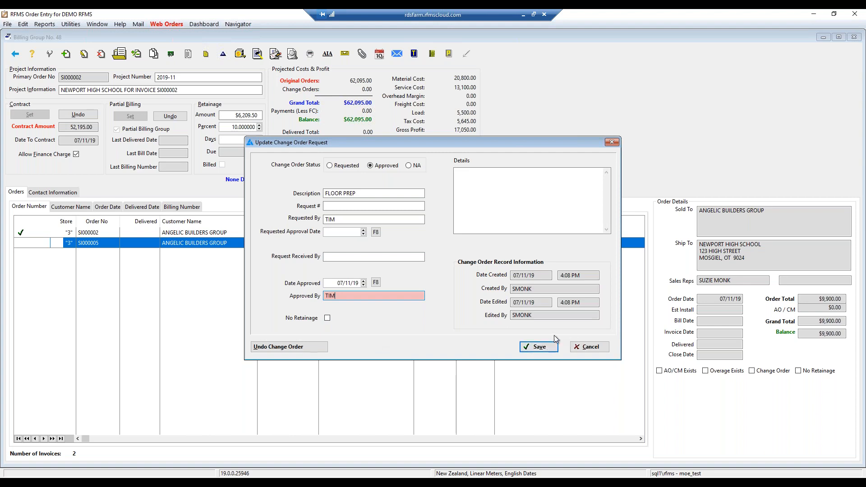
pyautogui.click(541, 347)
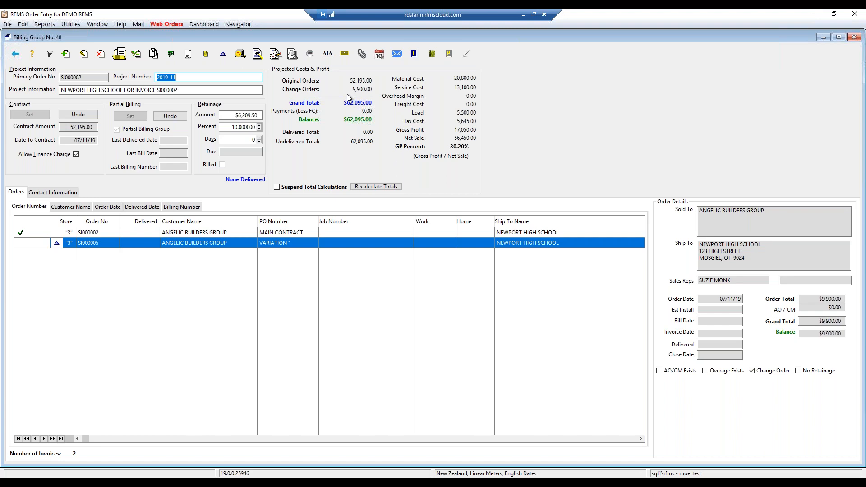
# Save the billing group's new values, then add the VARIATION 2 order to the existing Newport High School billing group.
pyautogui.click(15, 54)
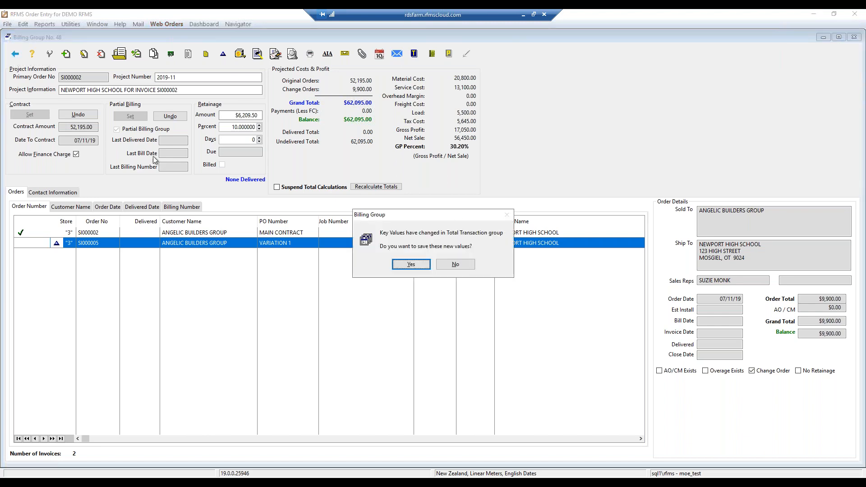
pyautogui.click(402, 267)
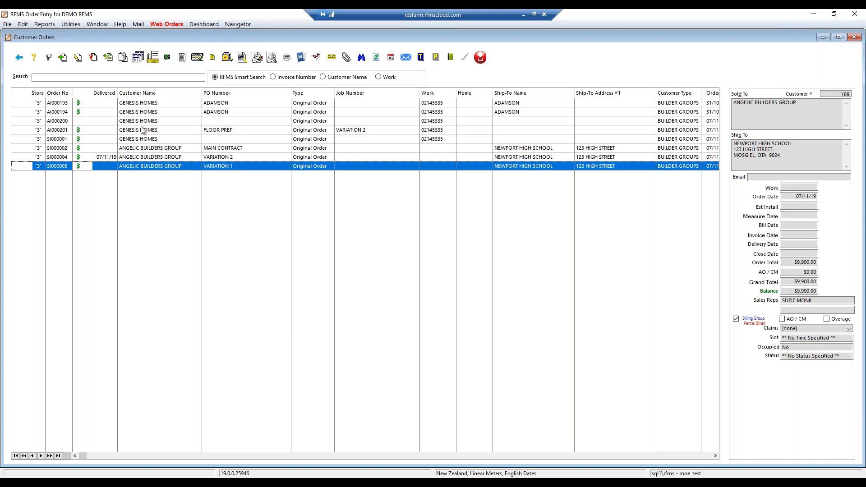
pyautogui.click(141, 158)
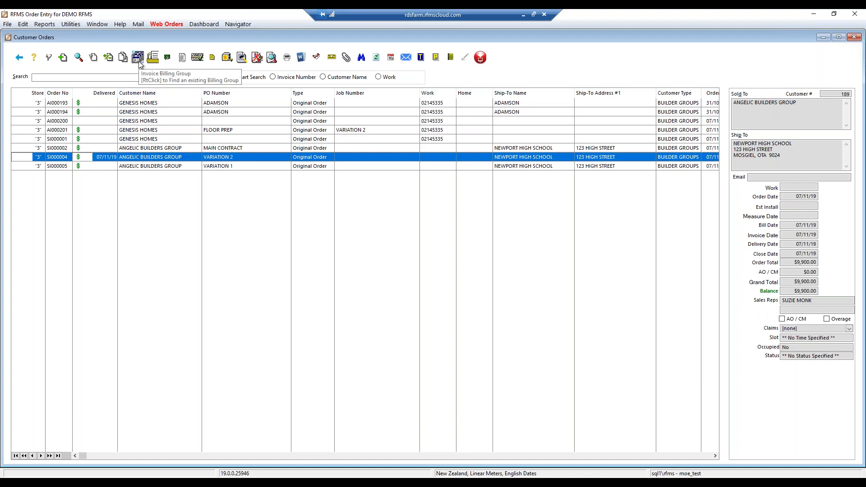
pyautogui.click(139, 62)
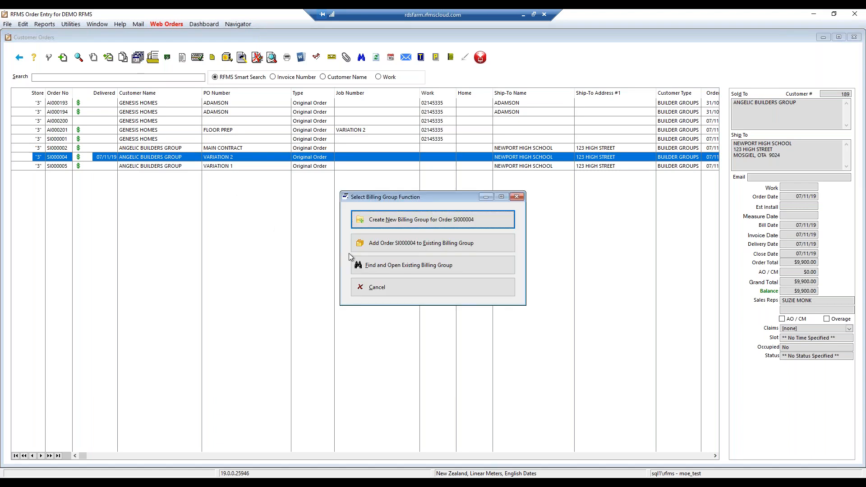
pyautogui.click(378, 246)
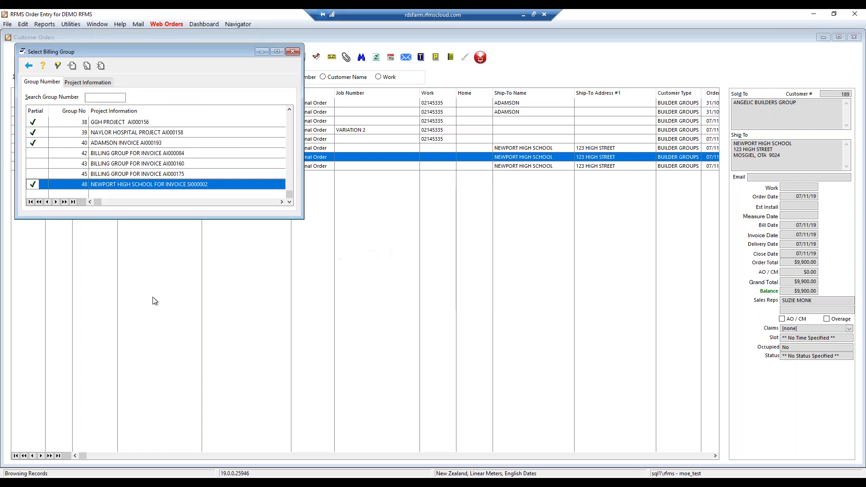
pyautogui.doubleClick(115, 185)
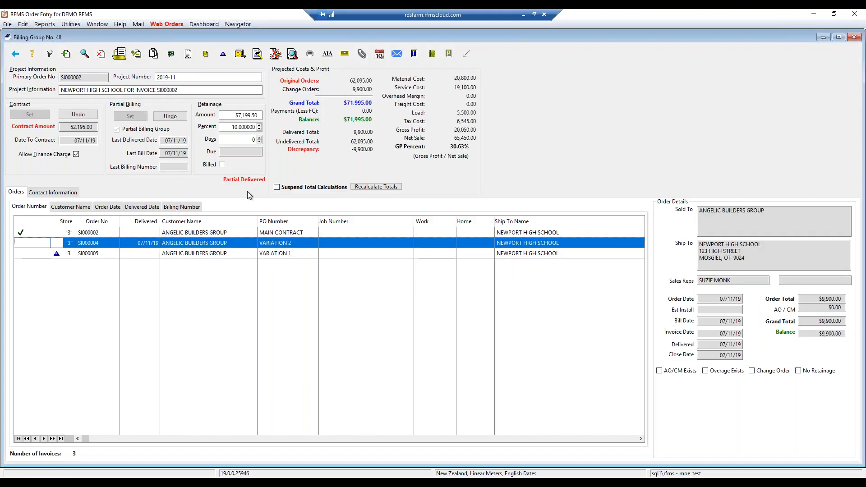
# Make the VARIATION 2 order a change order with status Approved and the description MOISTURE BARRIER.
pyautogui.click(223, 54)
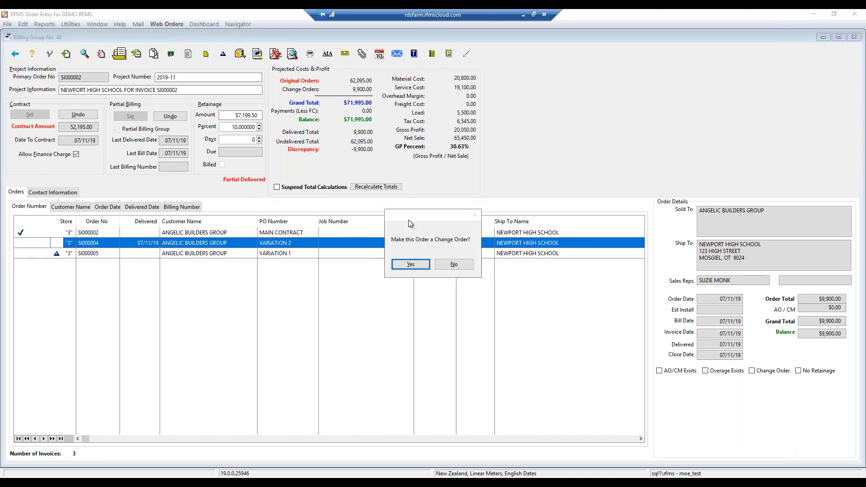
pyautogui.click(411, 266)
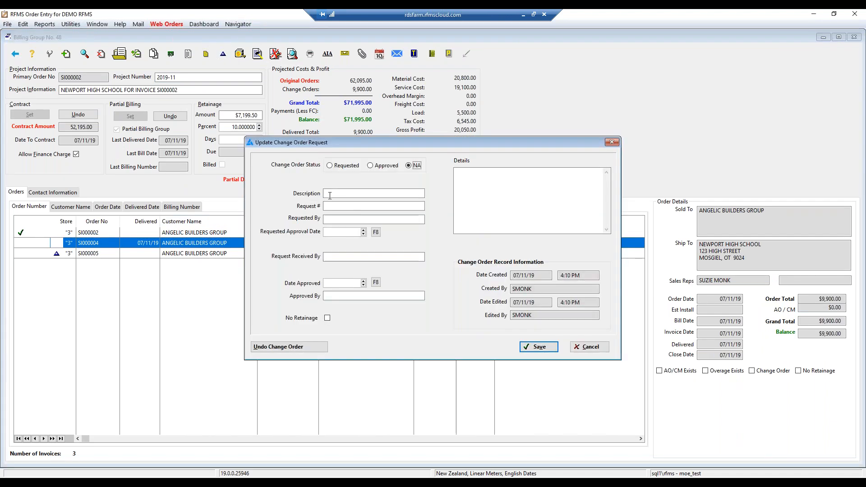
pyautogui.click(370, 166)
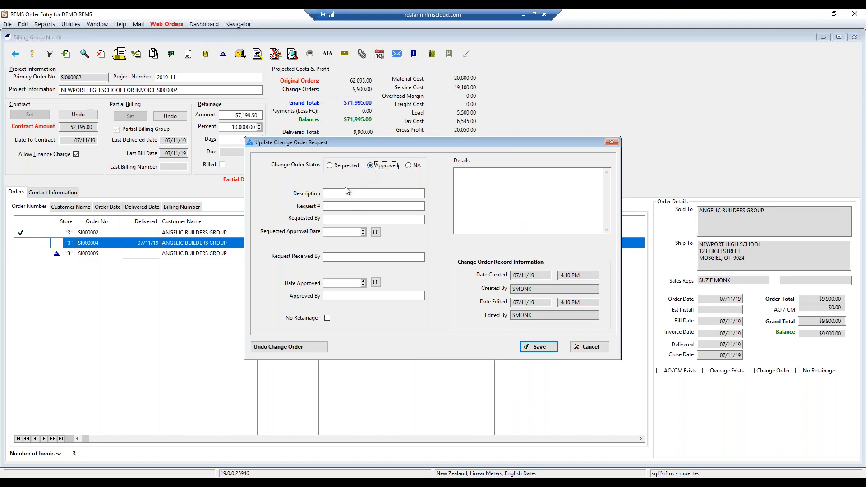
pyautogui.click(337, 193)
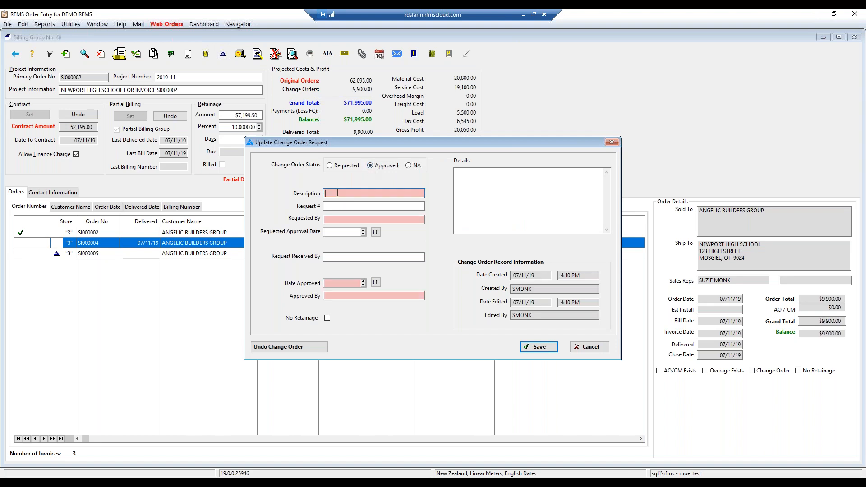
pyautogui.write('MOISTURE BARRIER')
# Enter the requester's and approver's names for VARIATION 2, set the approval date to 07/11/19, and save the request.
pyautogui.click(337, 220)
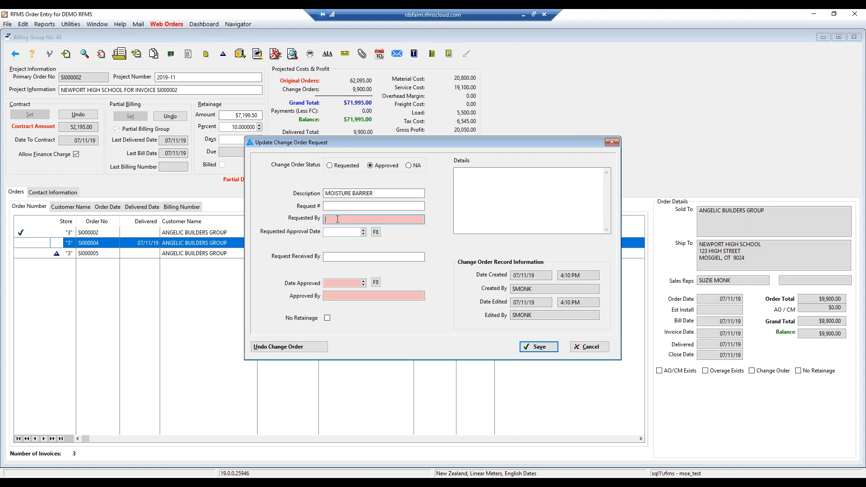
pyautogui.write('TIM')
pyautogui.click(376, 283)
pyautogui.doubleClick(66, 93)
pyautogui.click(348, 296)
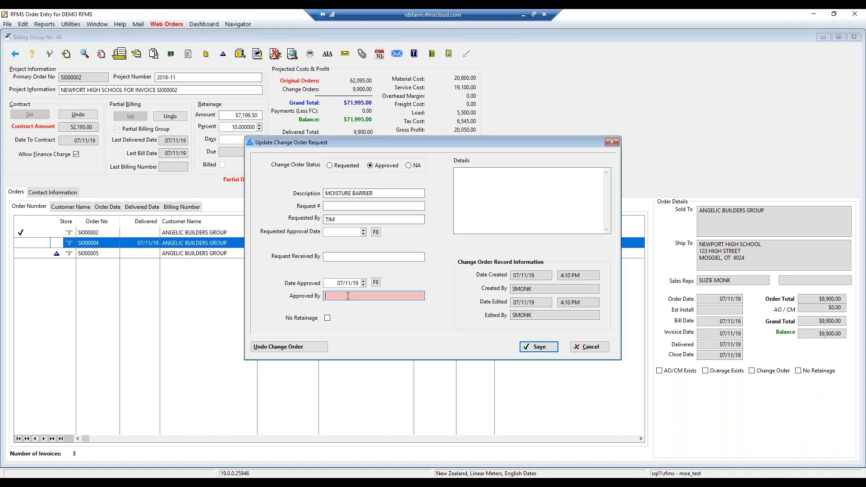
pyautogui.write('TIM')
pyautogui.click(531, 348)
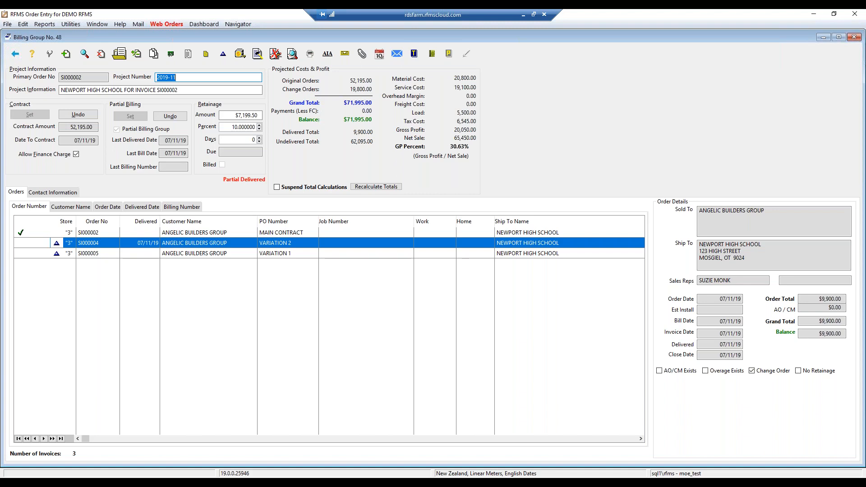
# Save the billing group's changed values and give its billing notice the custom text "custom message".
pyautogui.click(308, 54)
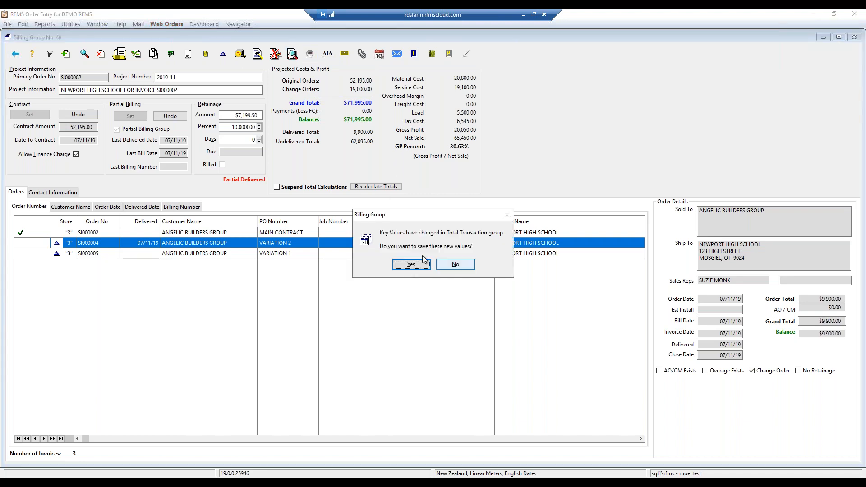
pyautogui.click(411, 264)
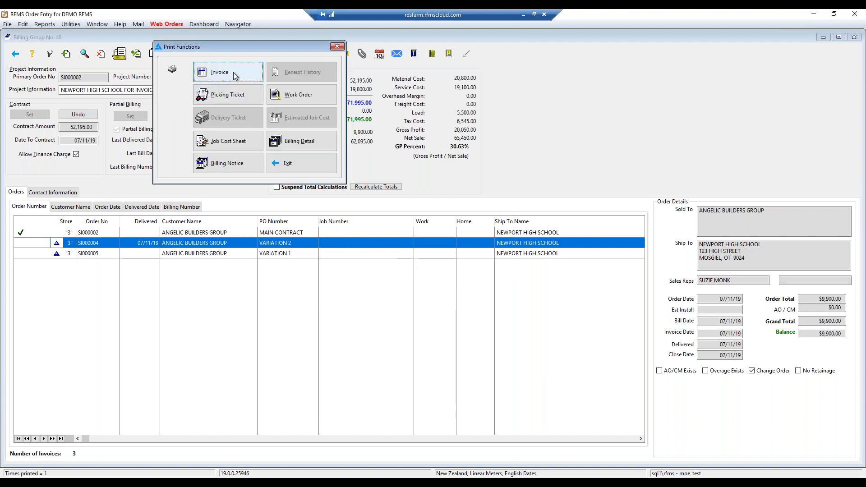
pyautogui.click(217, 168)
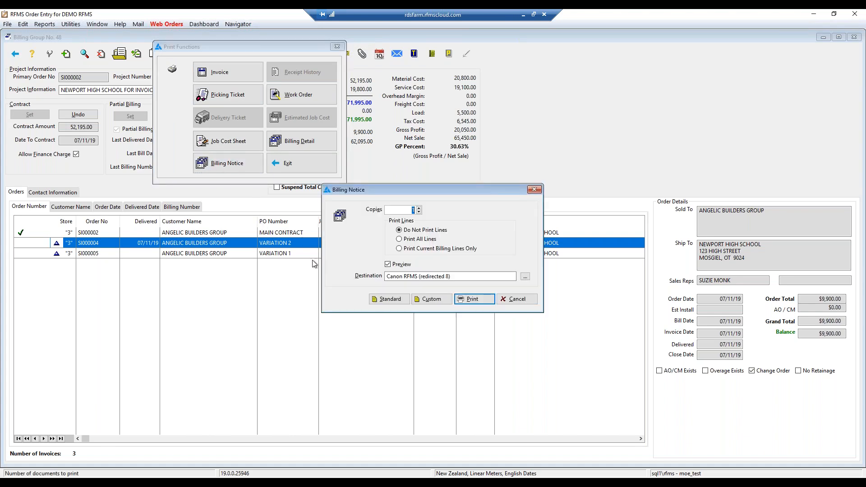
pyautogui.click(424, 299)
pyautogui.write('custom message')
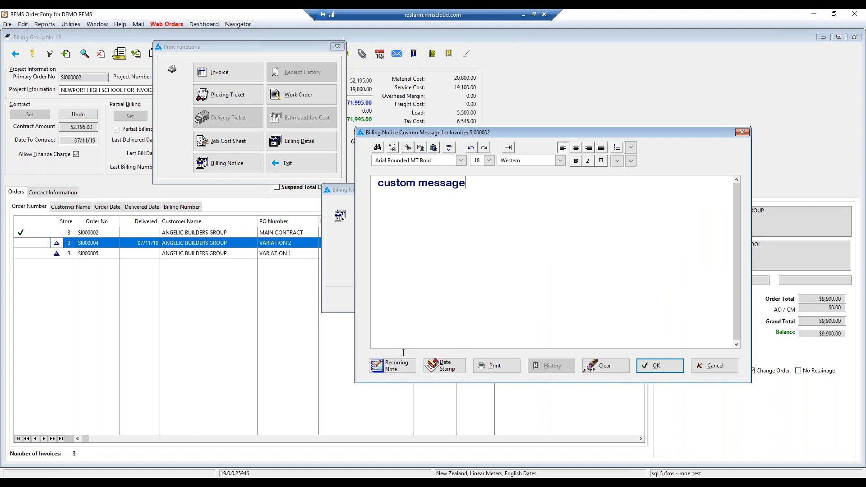
pyautogui.click(671, 375)
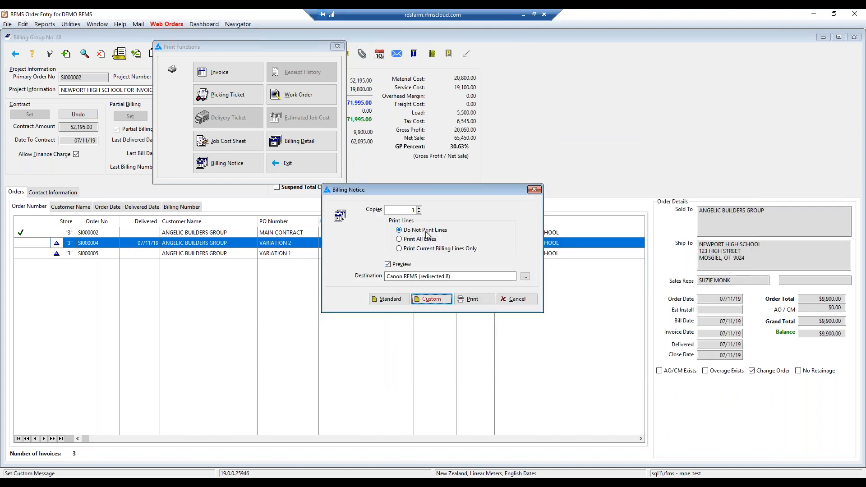
# Generate the billing notice as a preview without printing order lines, and return to the billing group.
pyautogui.click(473, 300)
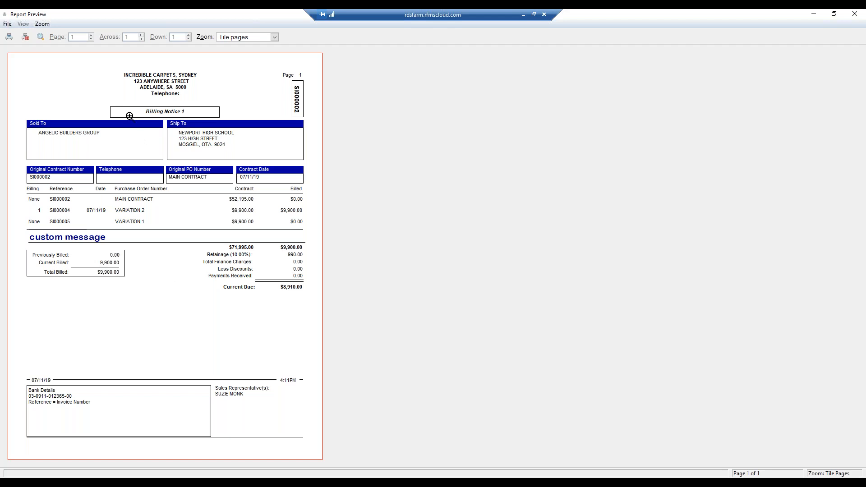
pyautogui.click(6, 24)
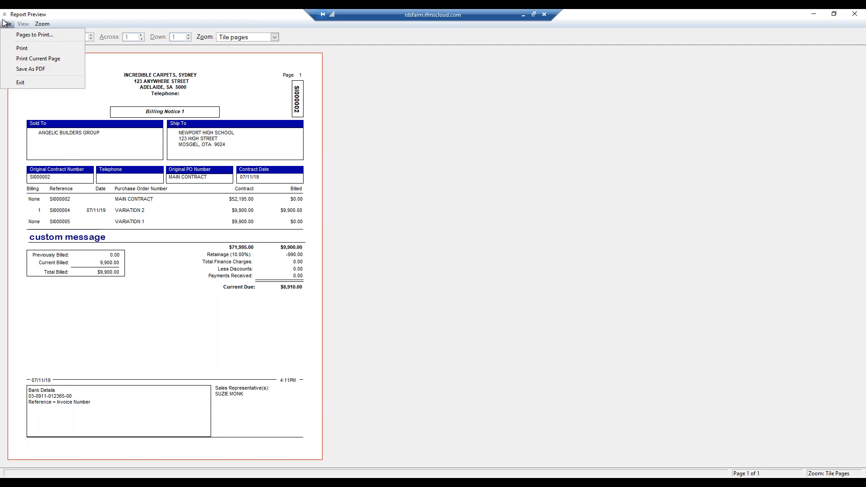
pyautogui.click(20, 83)
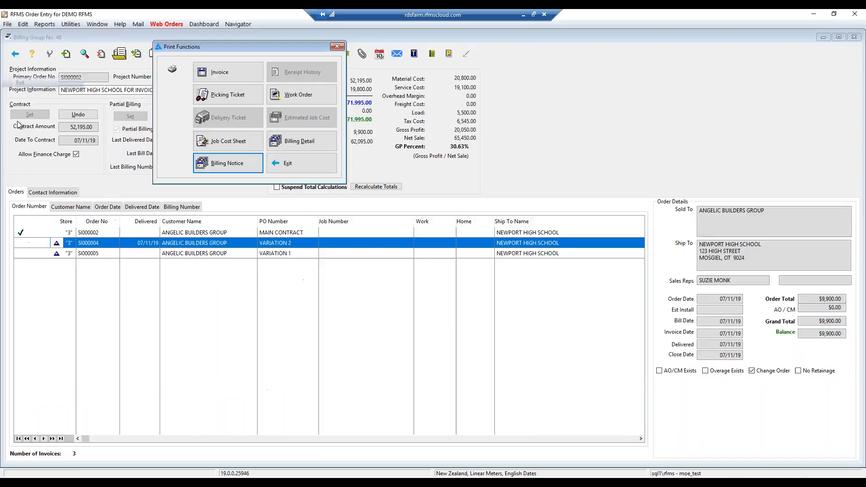
pyautogui.press('Escape')
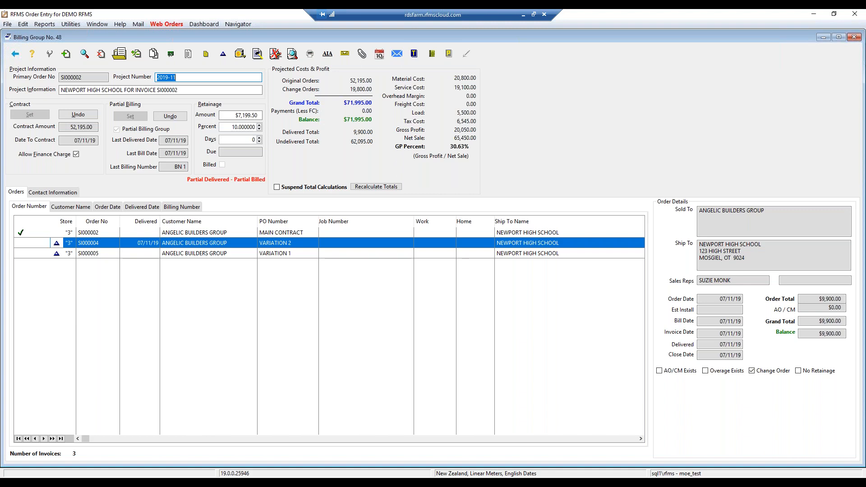
# Start the Retainage Due report.
pyautogui.click(44, 25)
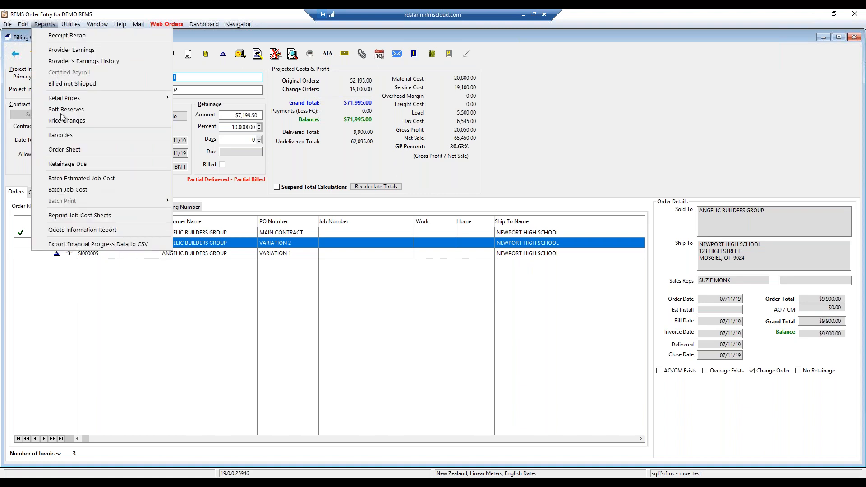
pyautogui.click(67, 164)
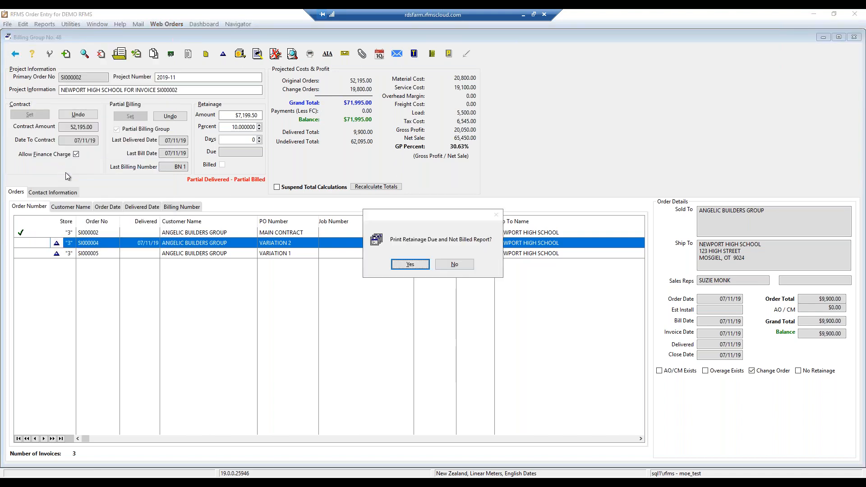